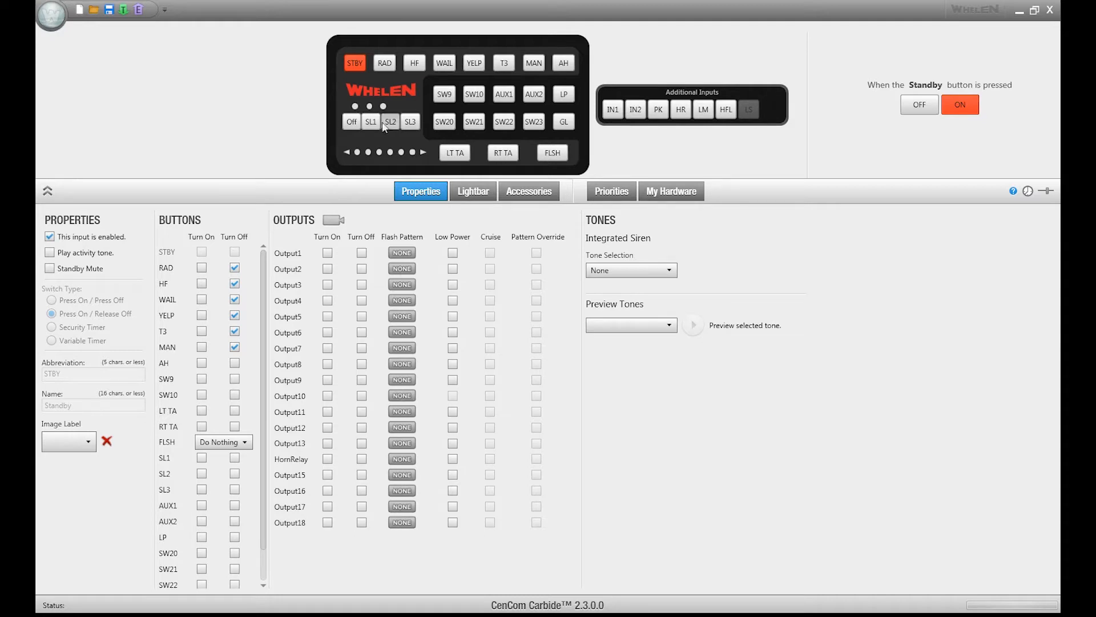
# - Assign the Backlight Switch function to SW9 and the Multi-state Flood function to SW20
pyautogui.rightClick(446, 99)
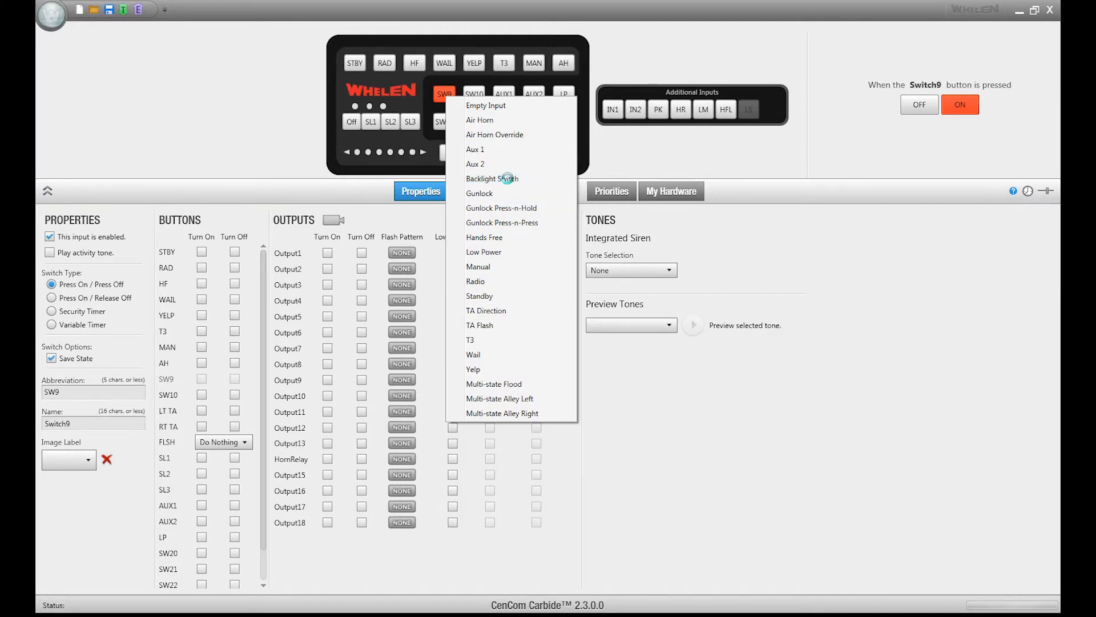
pyautogui.click(507, 178)
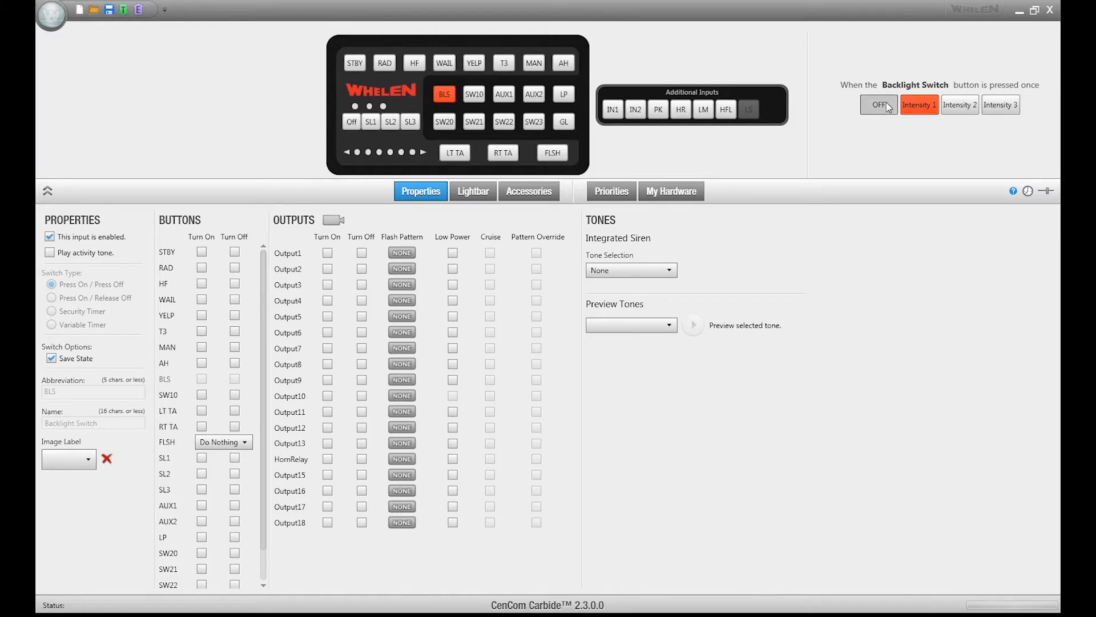
pyautogui.rightClick(447, 123)
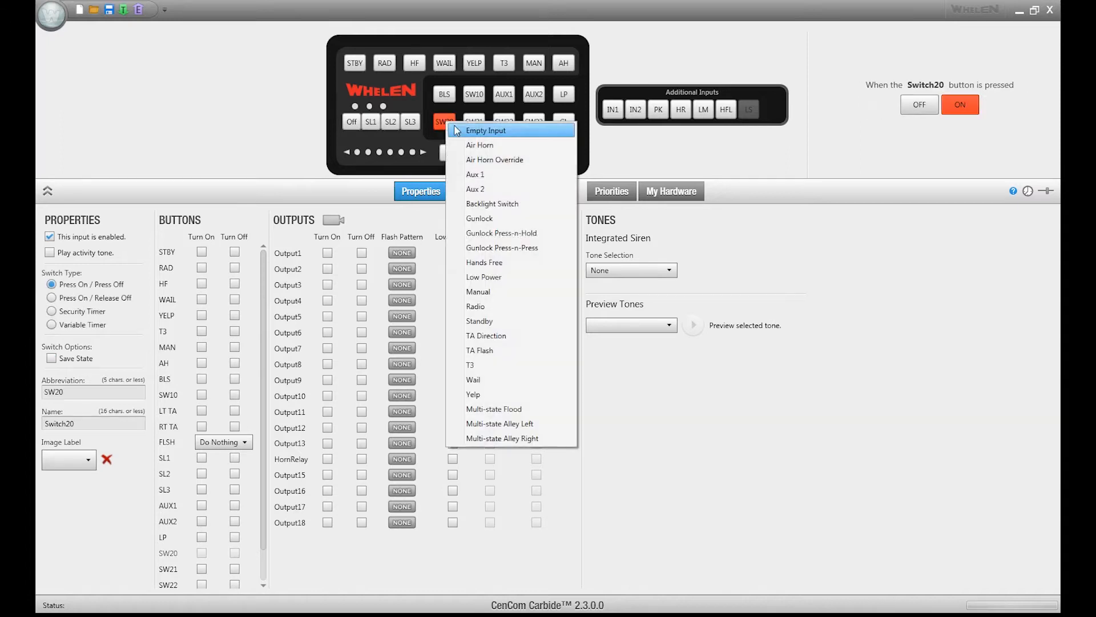
pyautogui.click(513, 409)
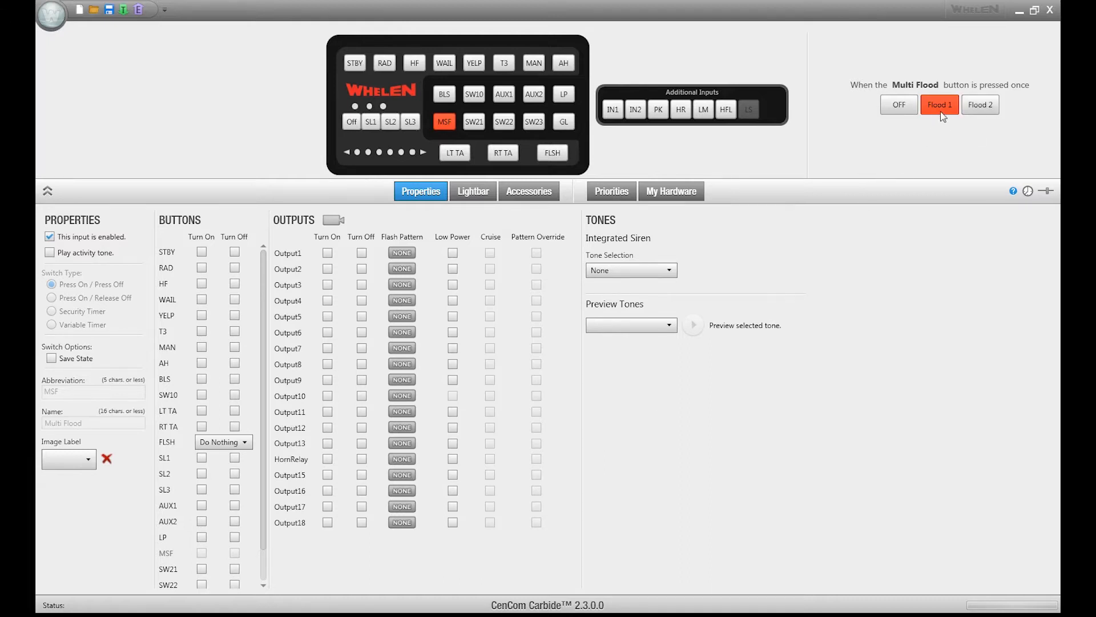
# - Review which lightbar lights the Multi Flood button uses for Flood 1 and Flood 2
pyautogui.click(478, 196)
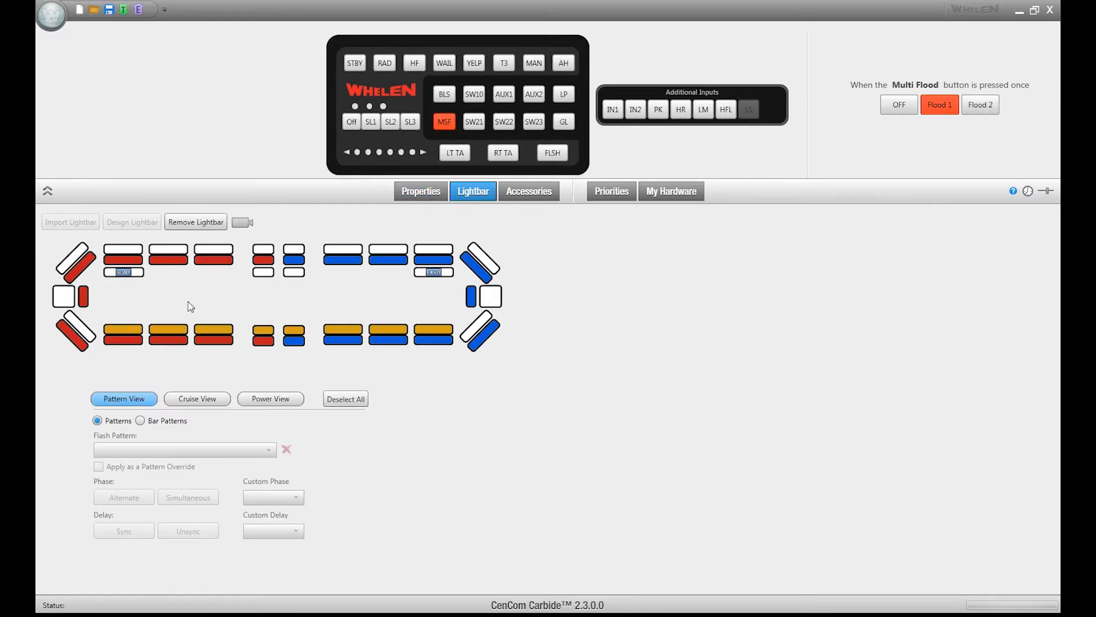
pyautogui.click(125, 275)
pyautogui.click(426, 275)
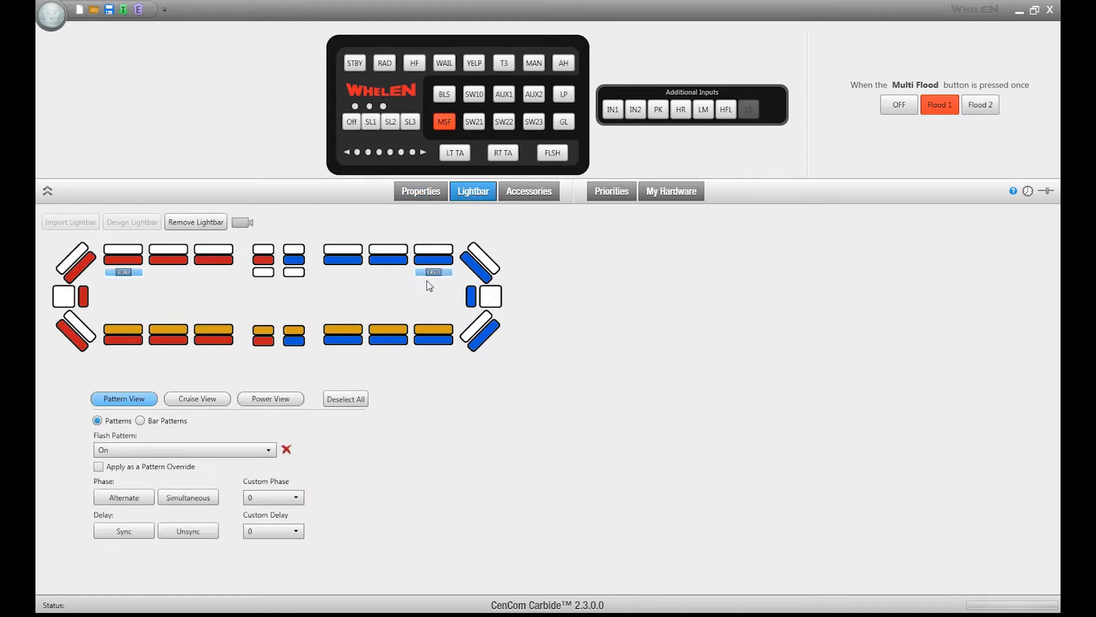
pyautogui.click(992, 108)
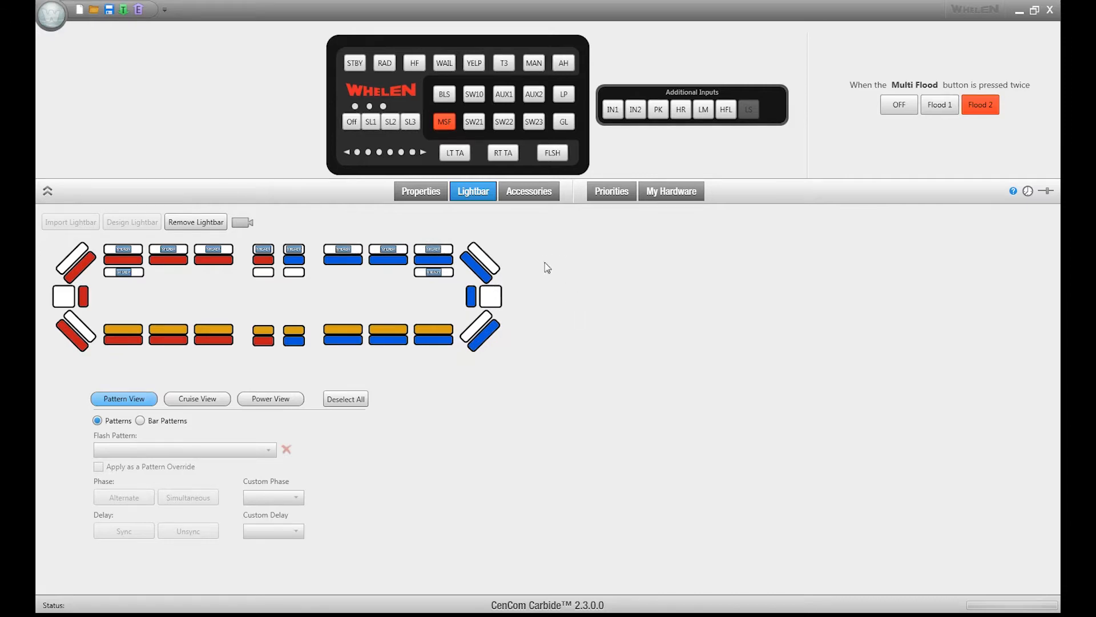
# - Assign the Multi-state Alley Left function to SW21 and review its Flood 1 and Flood 2 lights on the lightbar
pyautogui.rightClick(478, 124)
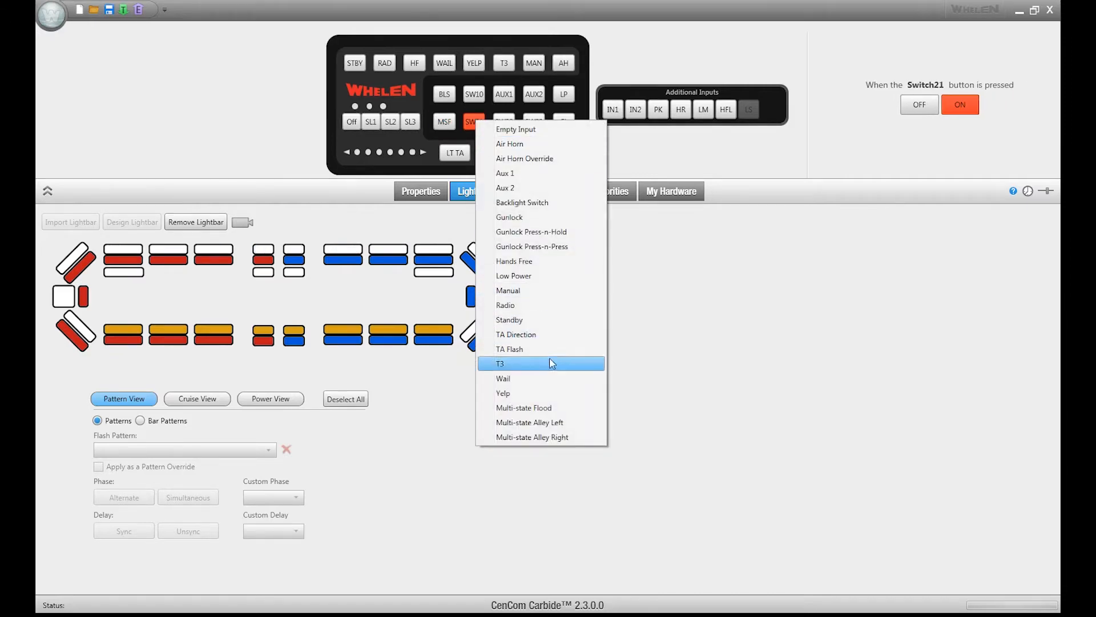
pyautogui.click(559, 424)
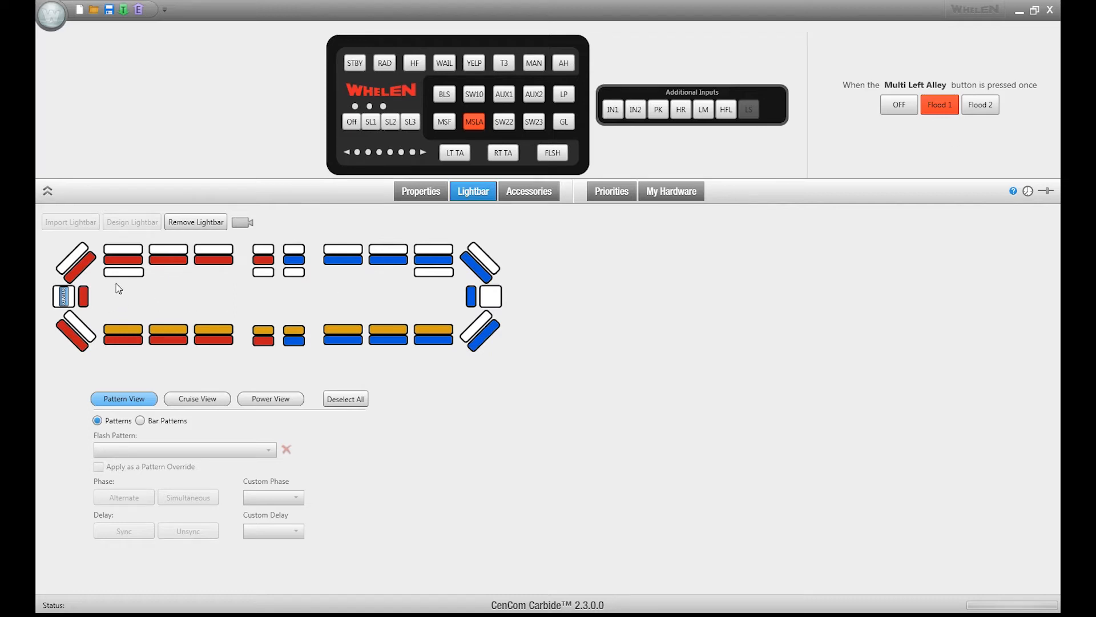
pyautogui.moveTo(65, 301)
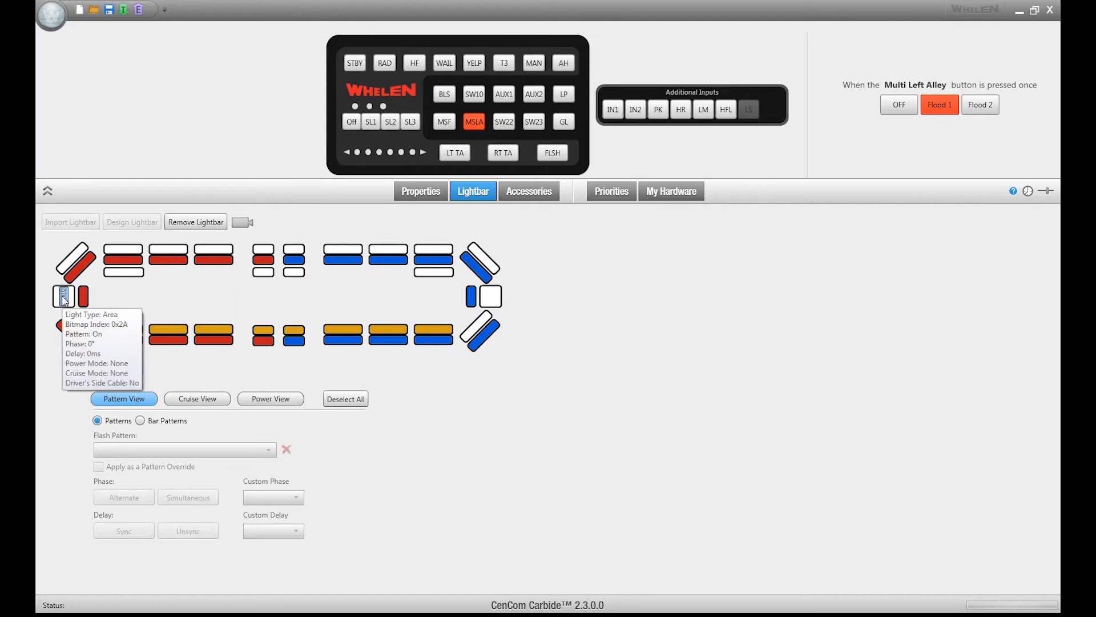
pyautogui.click(975, 112)
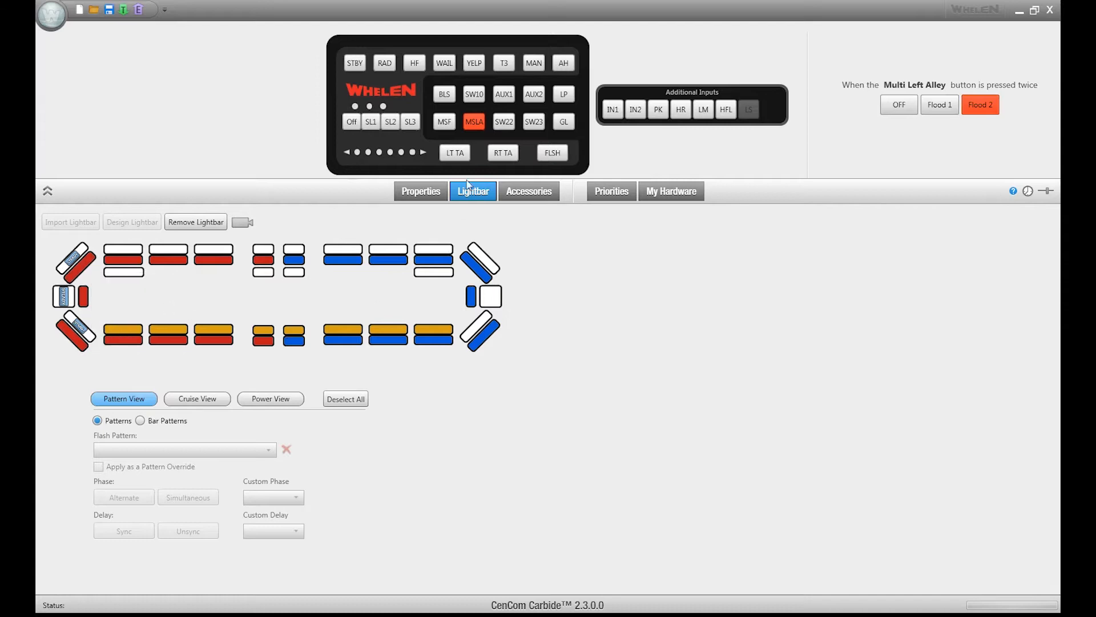
# - Assign the Multi-state Alley Right function to SW22 and review its Flood 1 and Flood 2 lights on the lightbar
pyautogui.rightClick(506, 121)
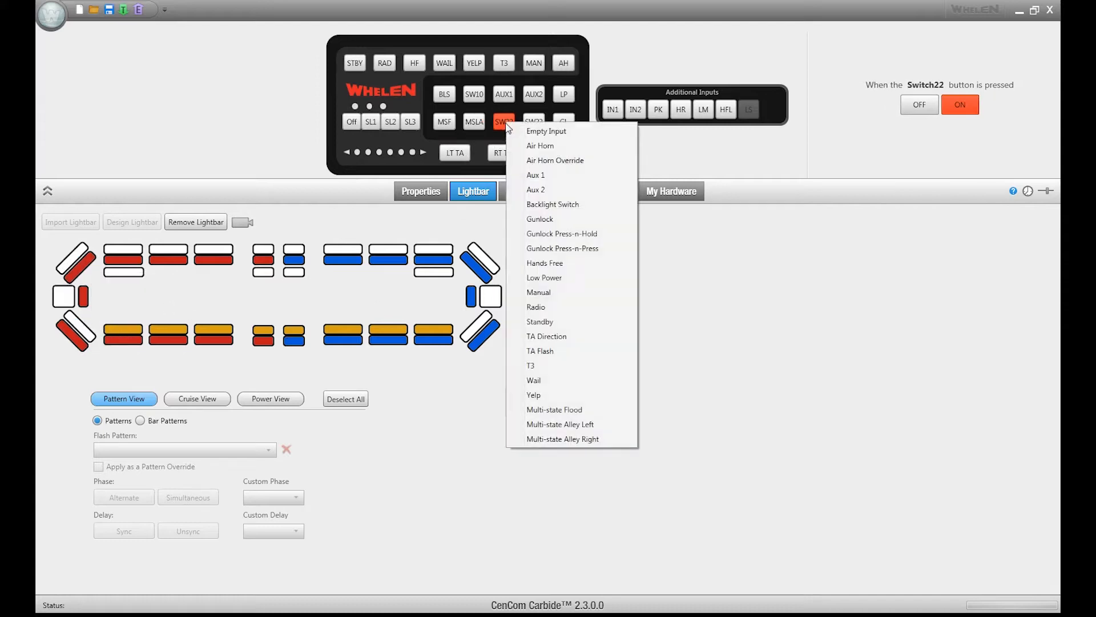
pyautogui.click(564, 439)
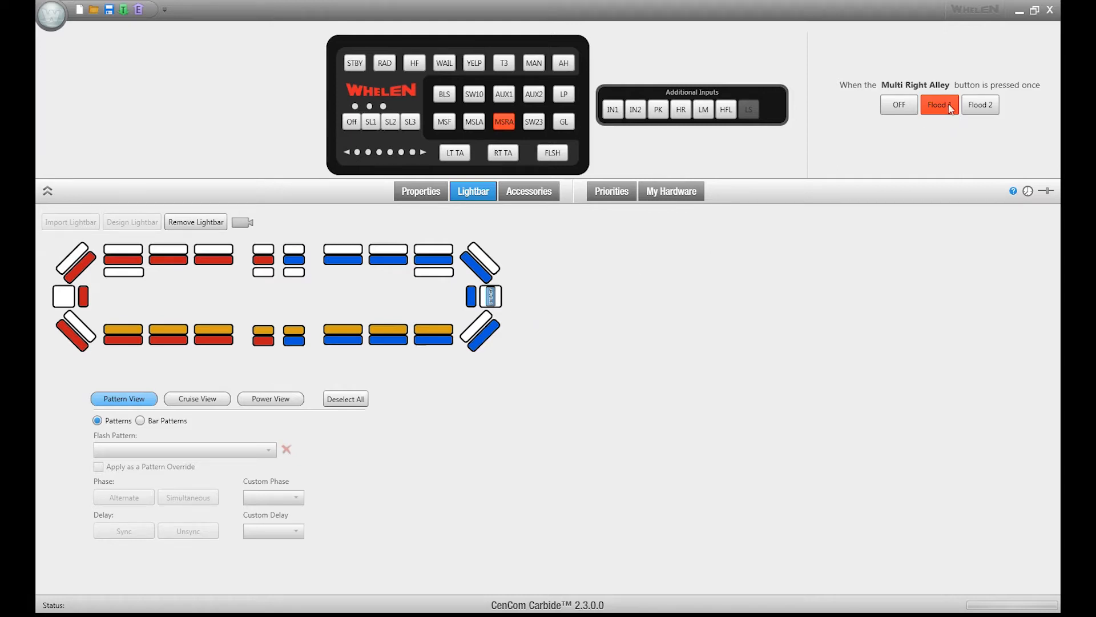
pyautogui.click(974, 111)
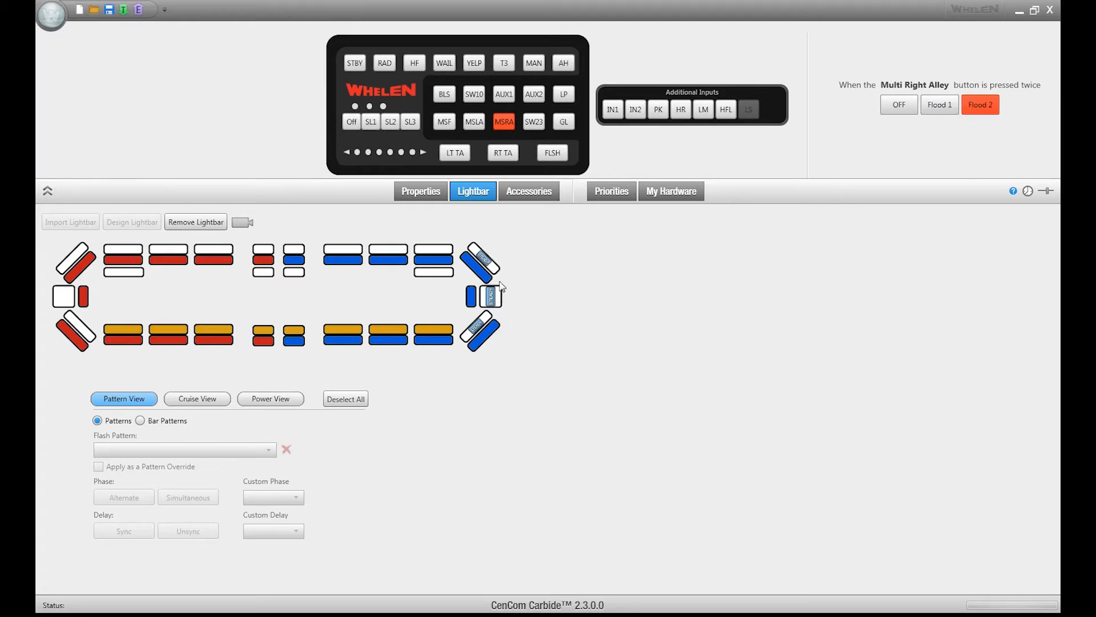
pyautogui.rightClick(483, 324)
pyautogui.click(514, 321)
# - Assign the Gunlock Press-n-Hold function to AUX2, followed by Gunlock Press-n-Press to SW23
pyautogui.rightClick(536, 100)
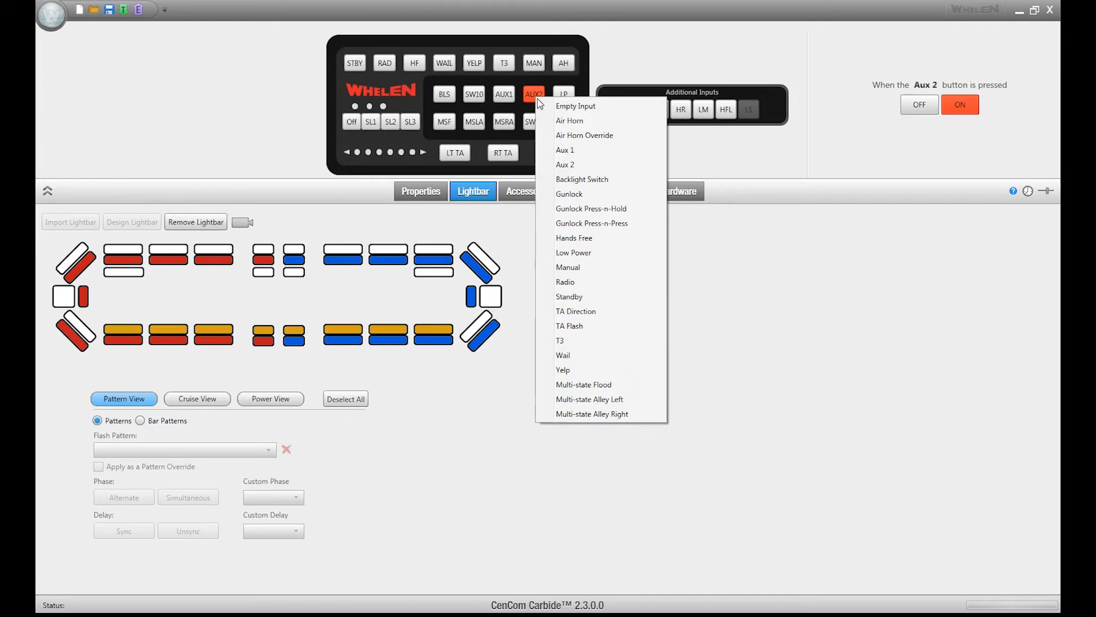
pyautogui.click(613, 209)
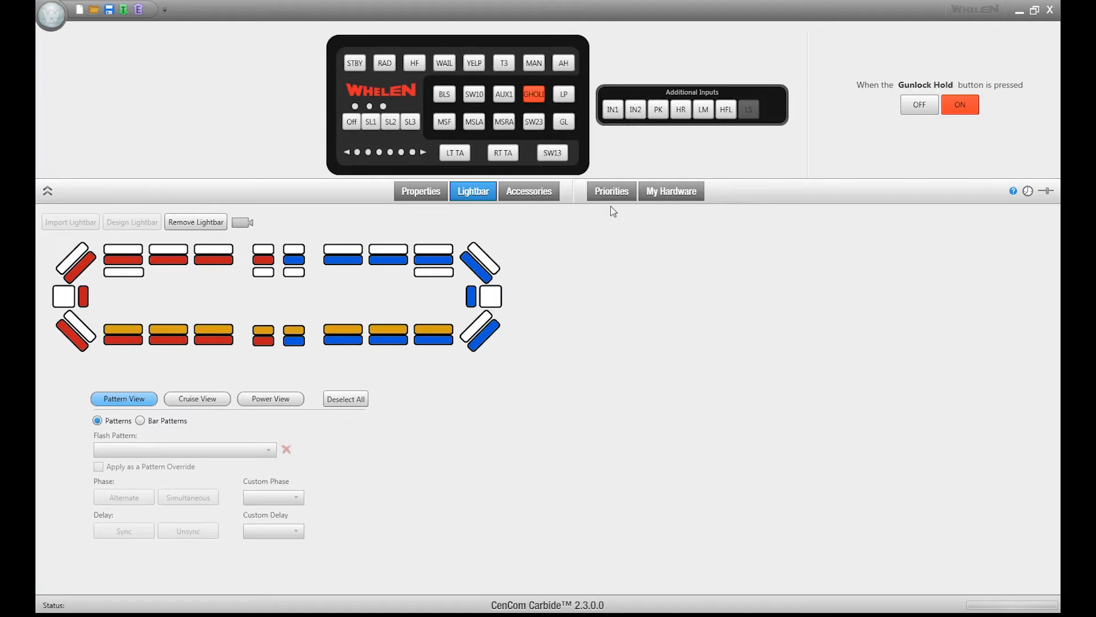
pyautogui.rightClick(536, 122)
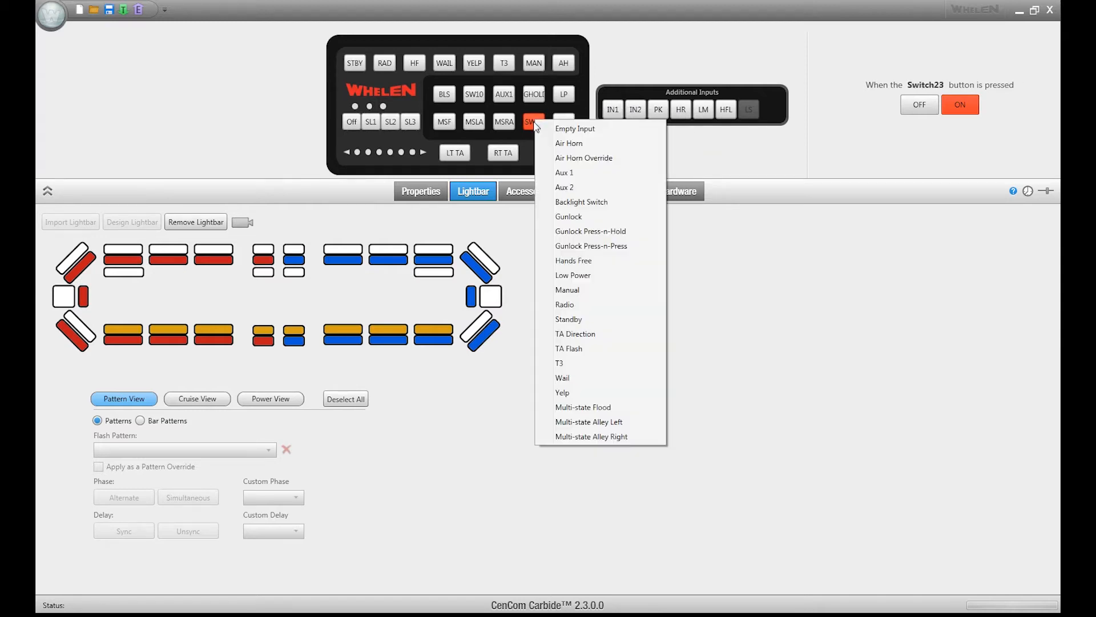
pyautogui.click(604, 246)
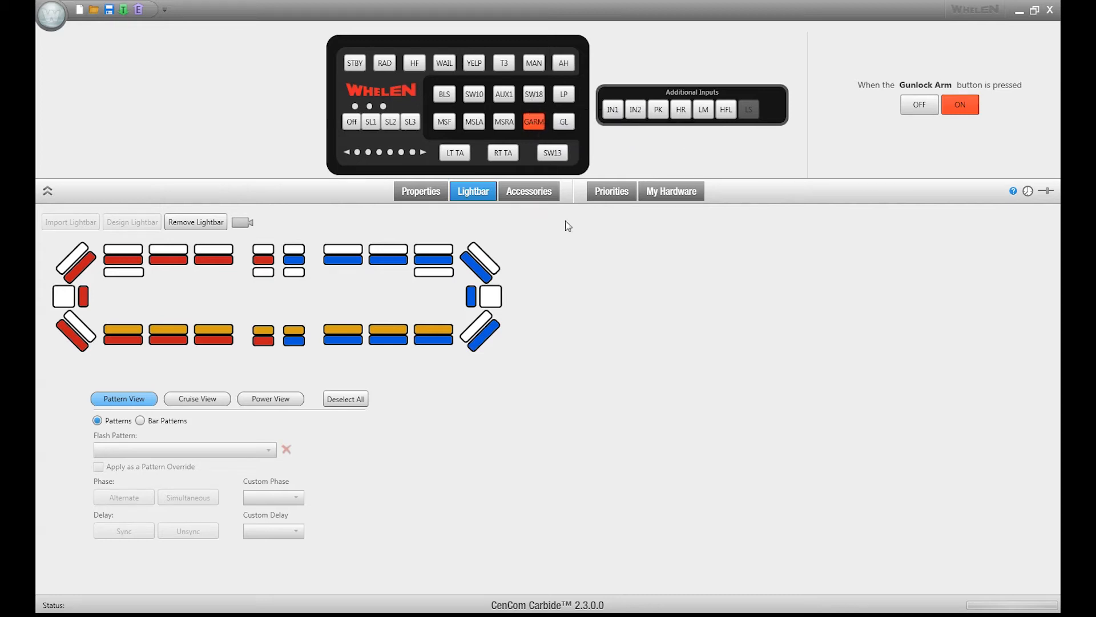
# - Assign the TA Direction function to SW10 and the TA Flash function to AUX1
pyautogui.rightClick(478, 97)
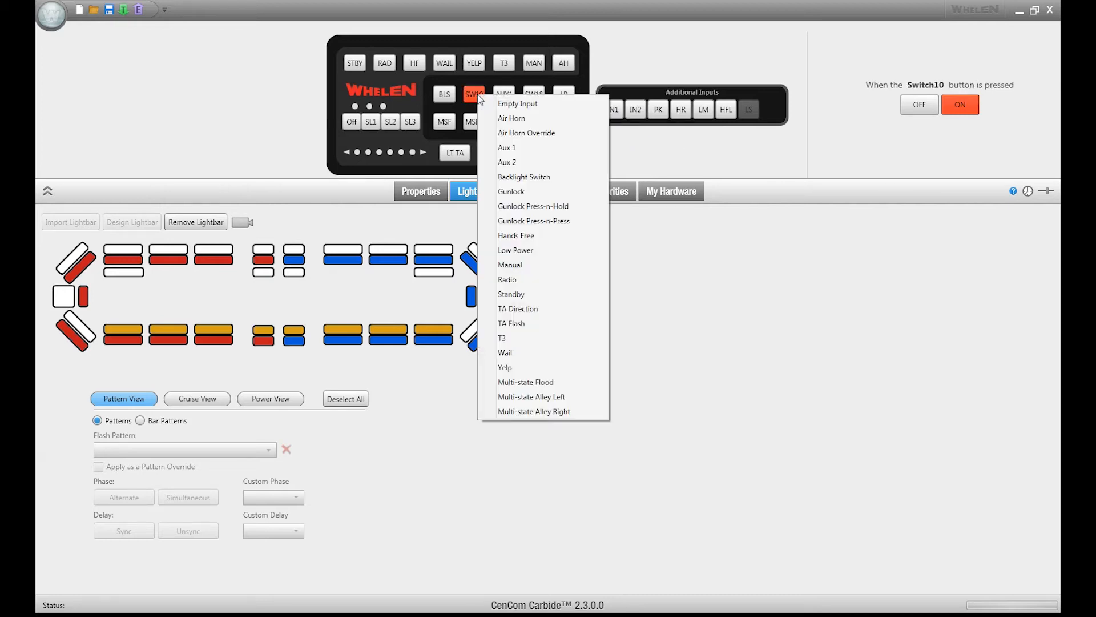
pyautogui.click(529, 309)
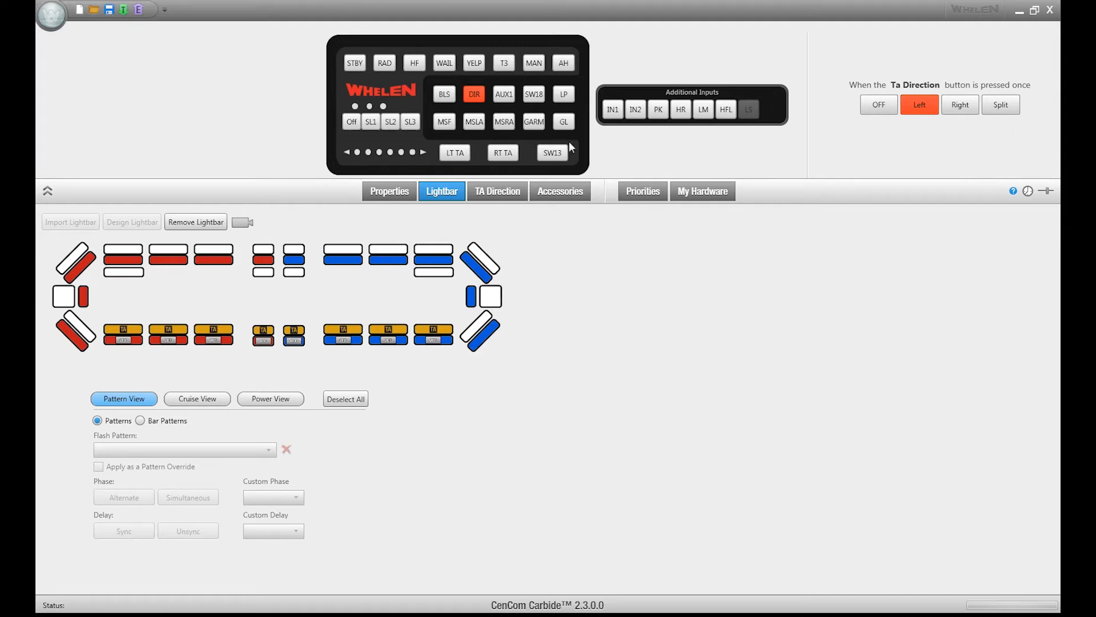
pyautogui.rightClick(502, 94)
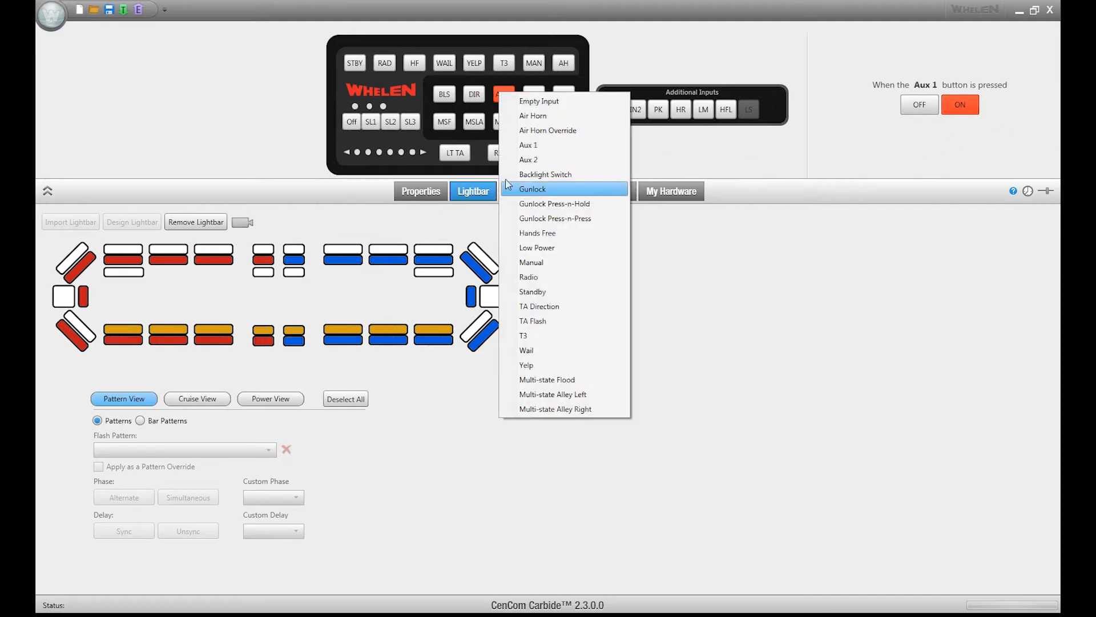
pyautogui.click(540, 320)
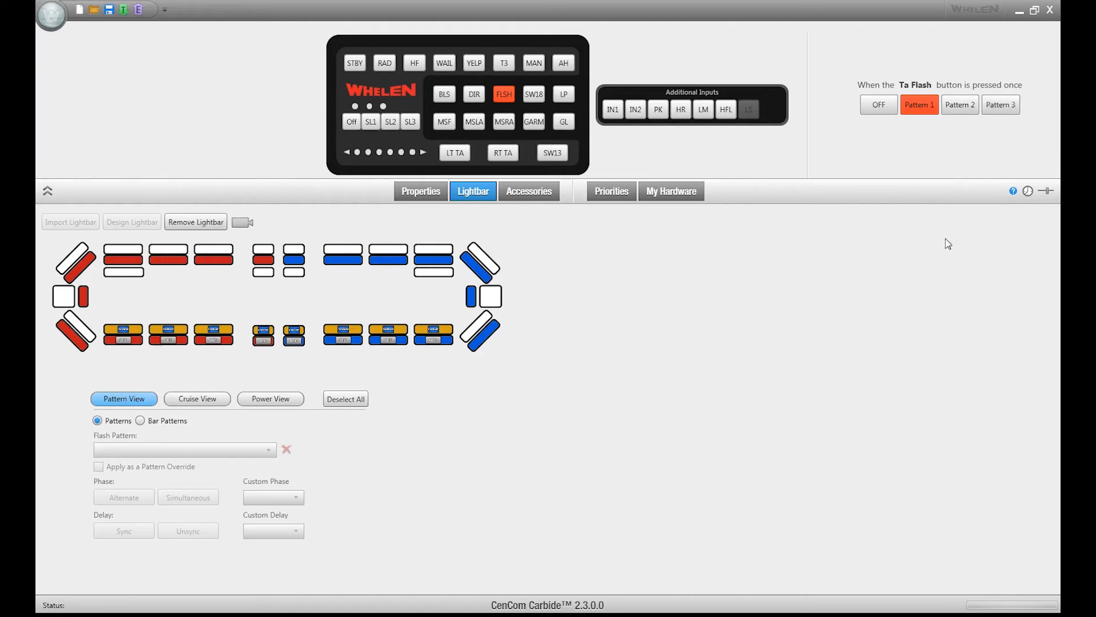
# - List the special functions available for the LT TA button
pyautogui.rightClick(451, 149)
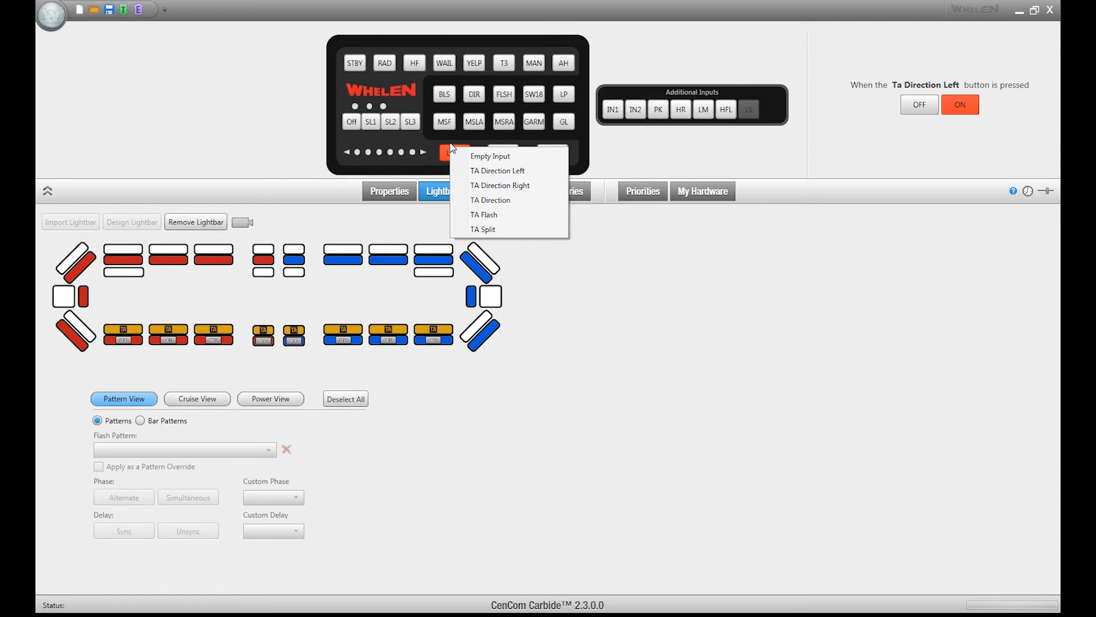
# - Assign the Park Kill function to additional input IN1 and show which buttons it turns off
pyautogui.rightClick(614, 111)
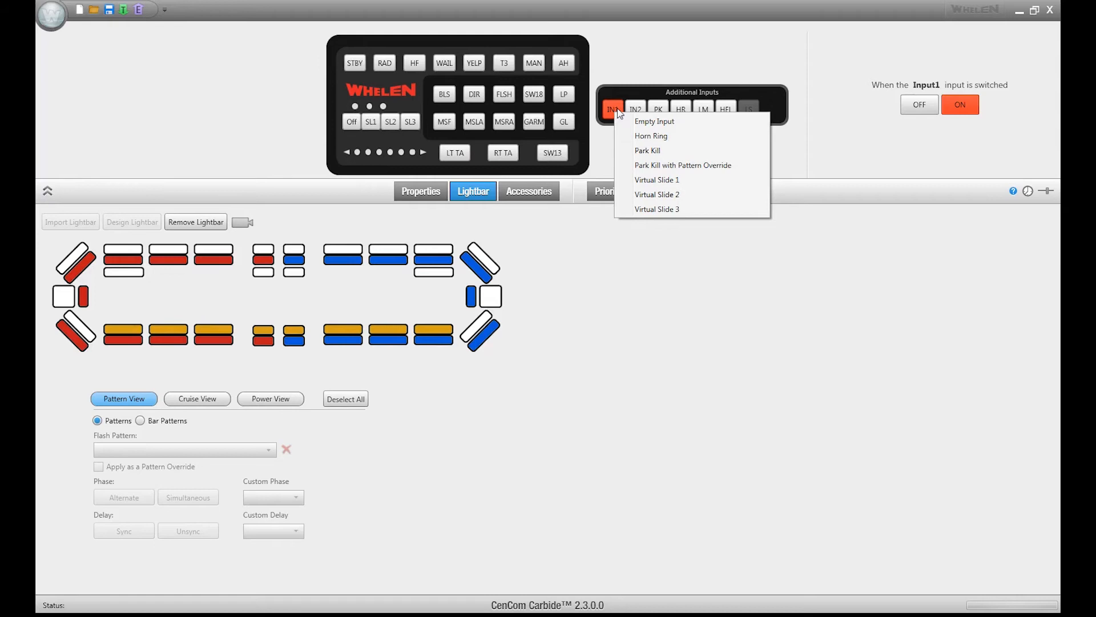
pyautogui.click(660, 152)
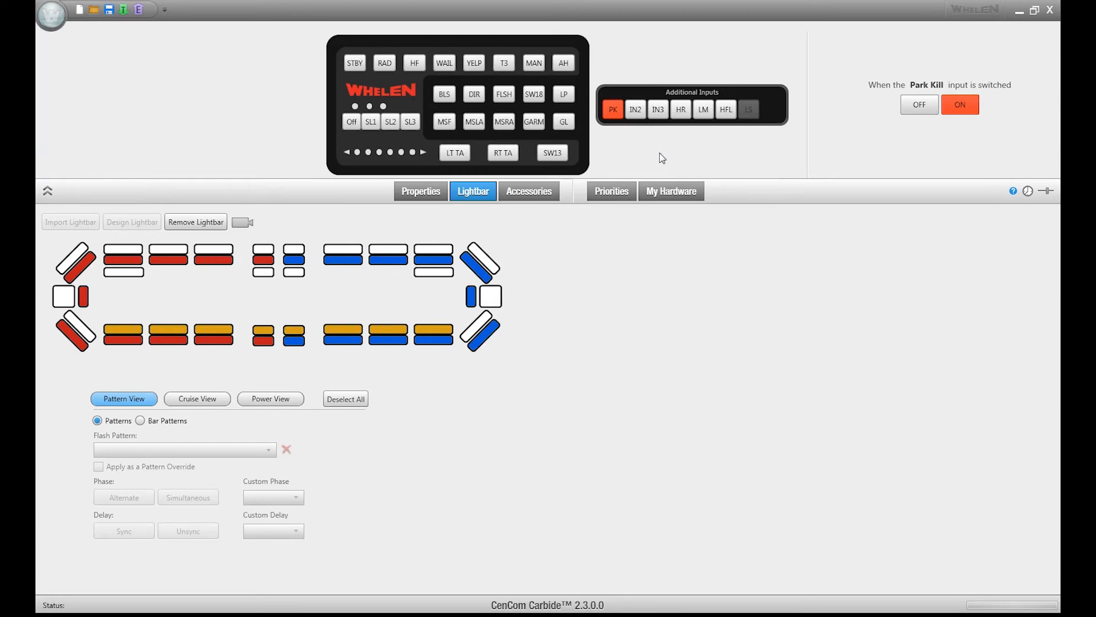
pyautogui.click(431, 194)
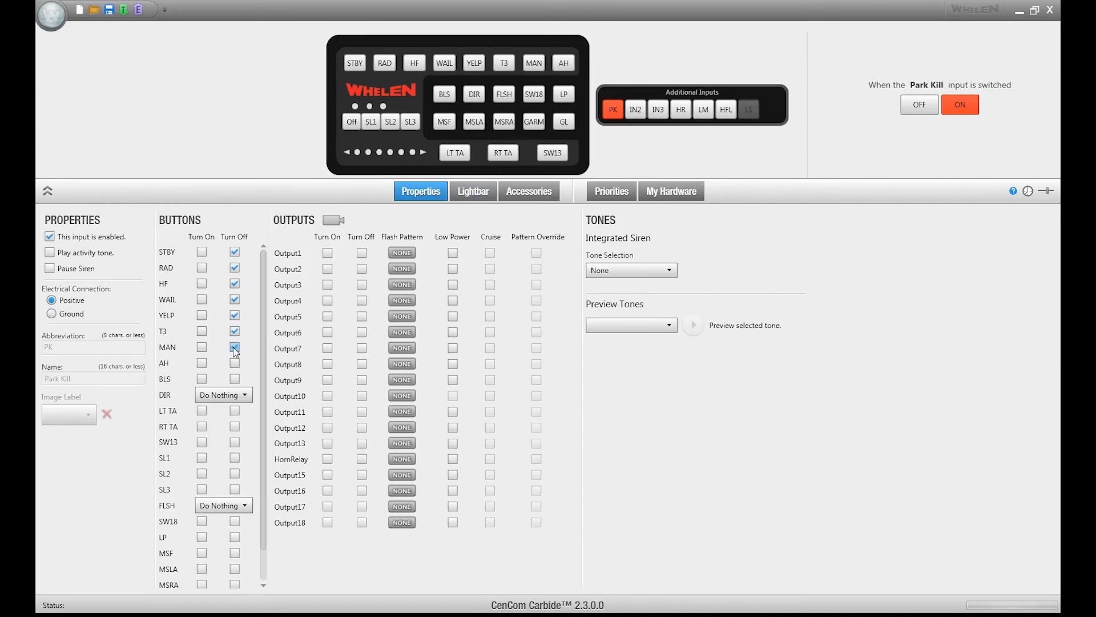
# - Assign Park Kill with Pattern Override to additional input IN2 and review its lightbar patterns, accessory patterns and turned-off buttons
pyautogui.rightClick(636, 109)
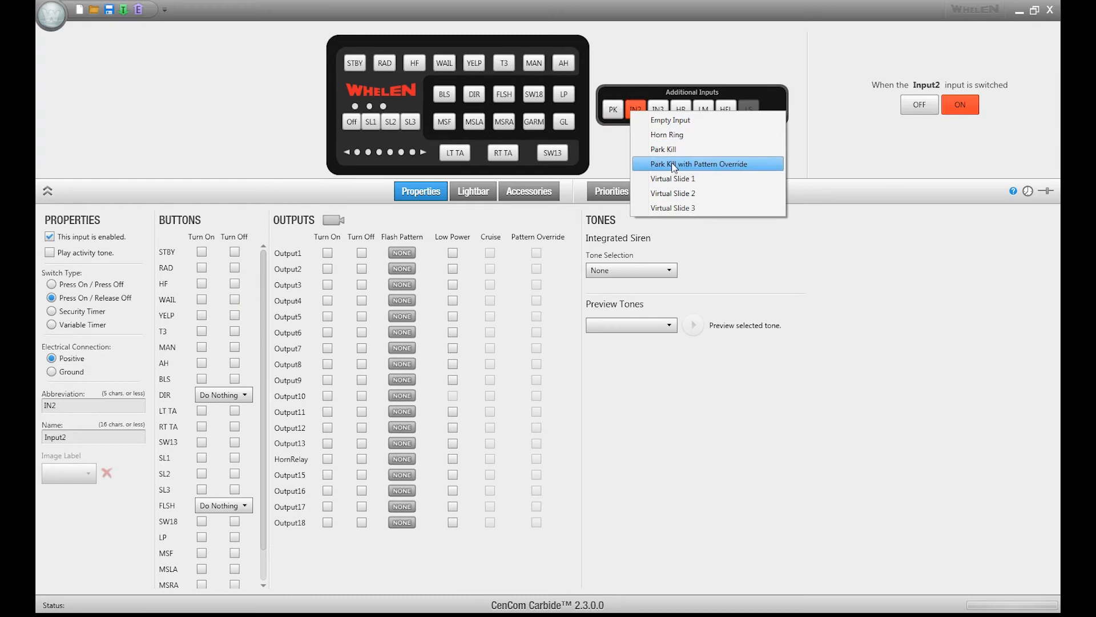
pyautogui.click(673, 165)
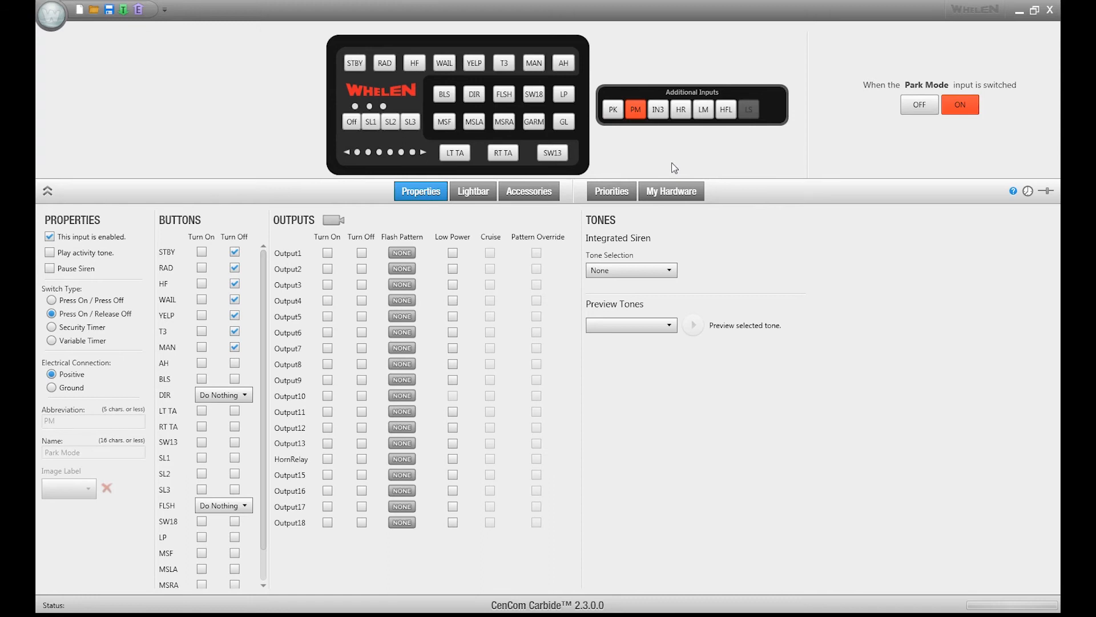
pyautogui.click(473, 191)
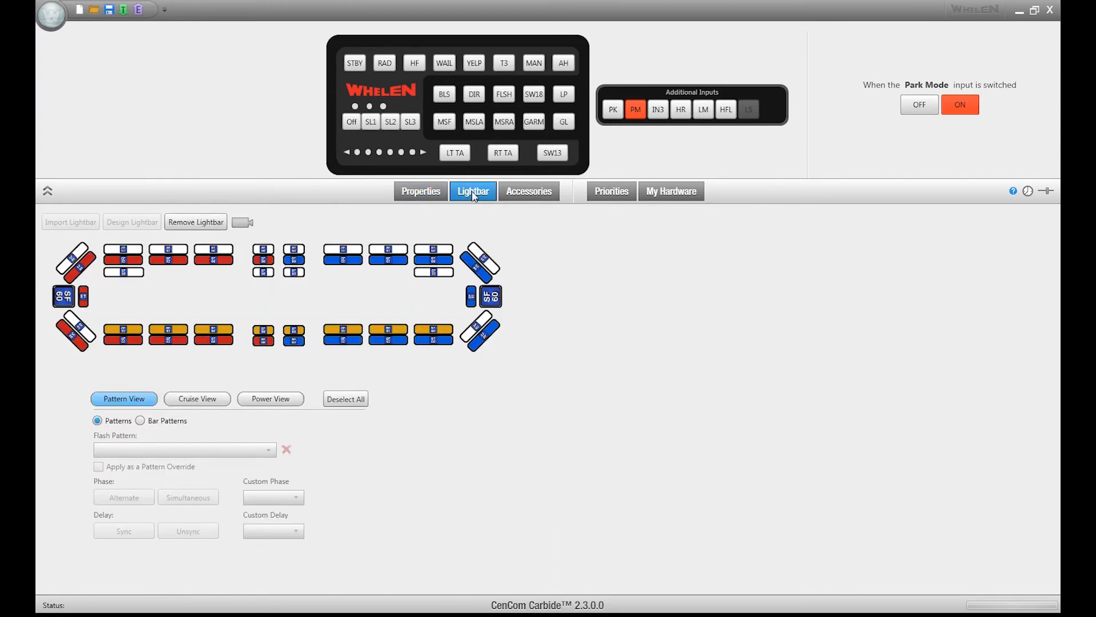
pyautogui.click(514, 194)
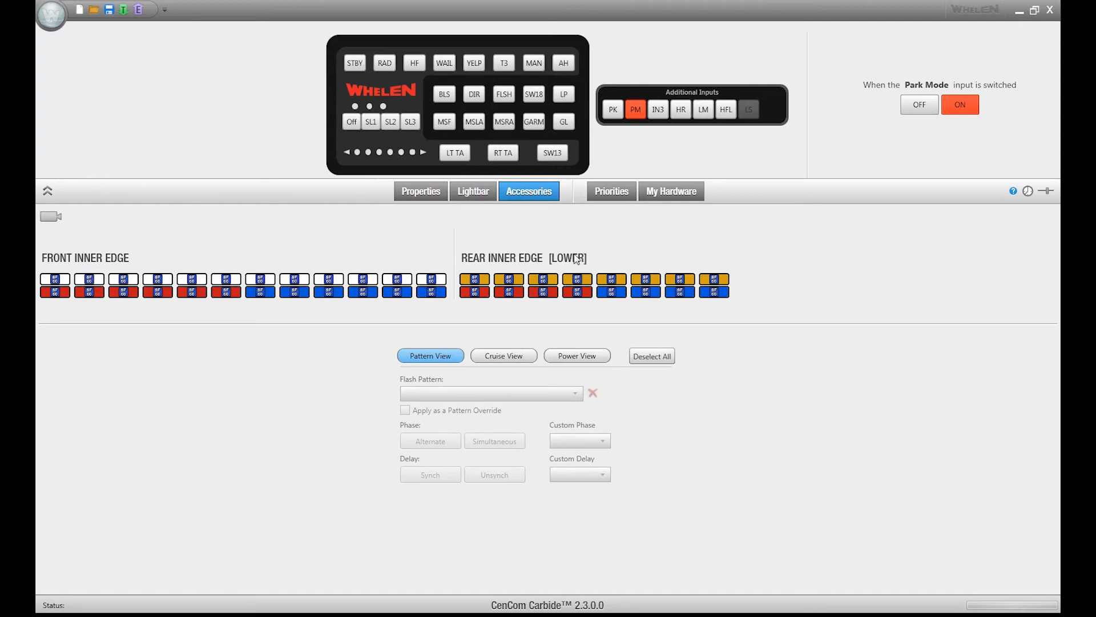
pyautogui.click(412, 193)
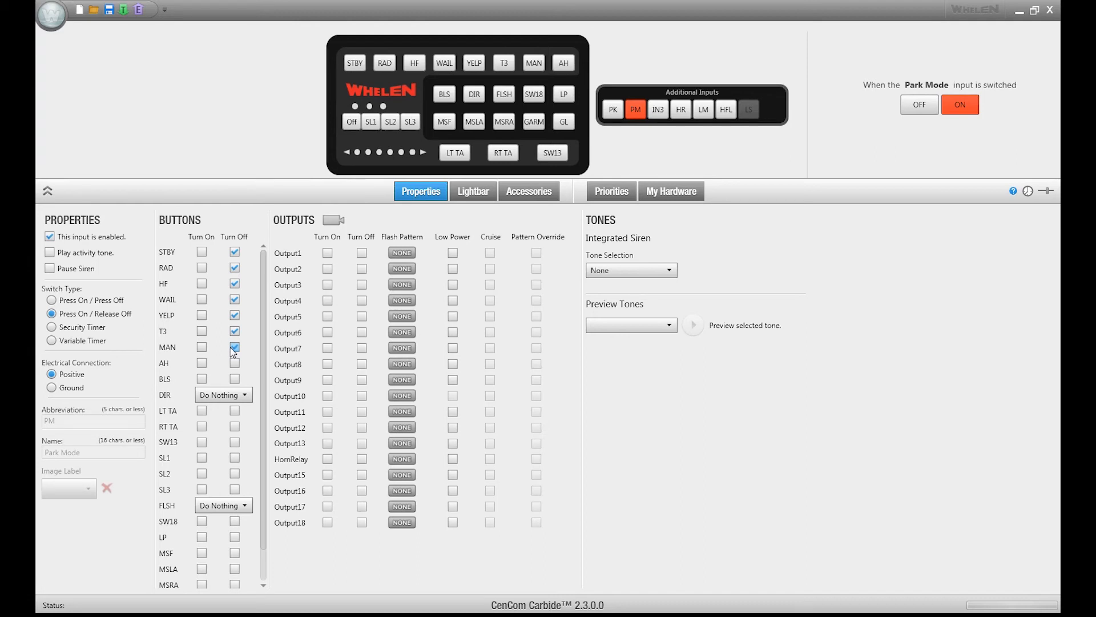
# - Set the flash pattern of the two center rear amber lightbar lights to Off for Park Mode, and clear the selection
pyautogui.click(475, 194)
pyautogui.click(263, 331)
pyautogui.click(294, 331)
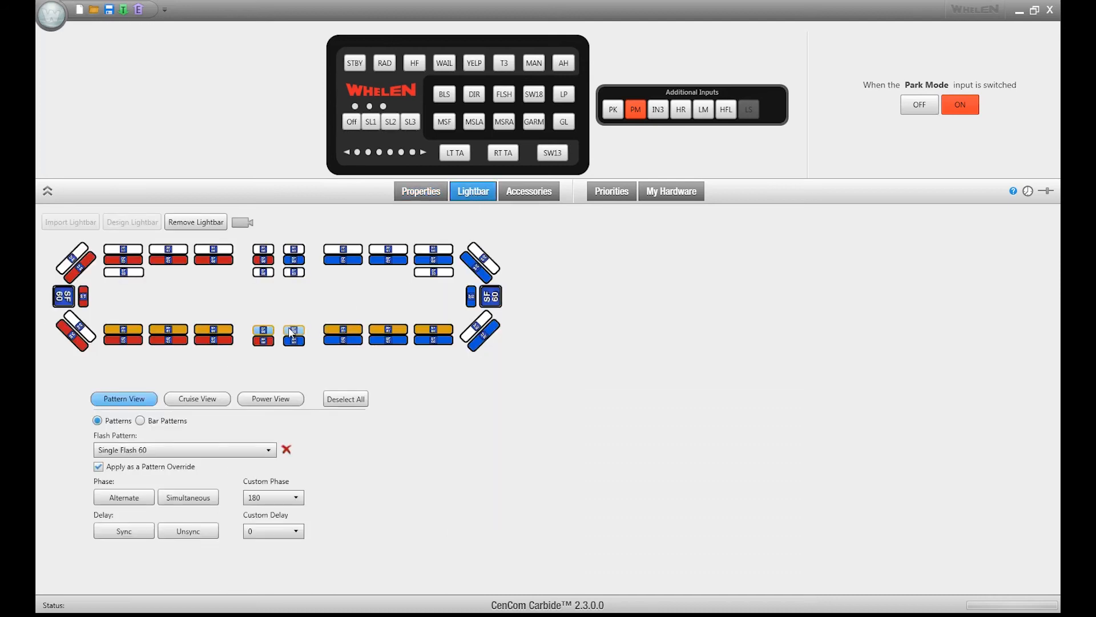
pyautogui.click(234, 450)
pyautogui.click(199, 461)
pyautogui.click(276, 496)
pyautogui.click(276, 499)
pyautogui.click(284, 532)
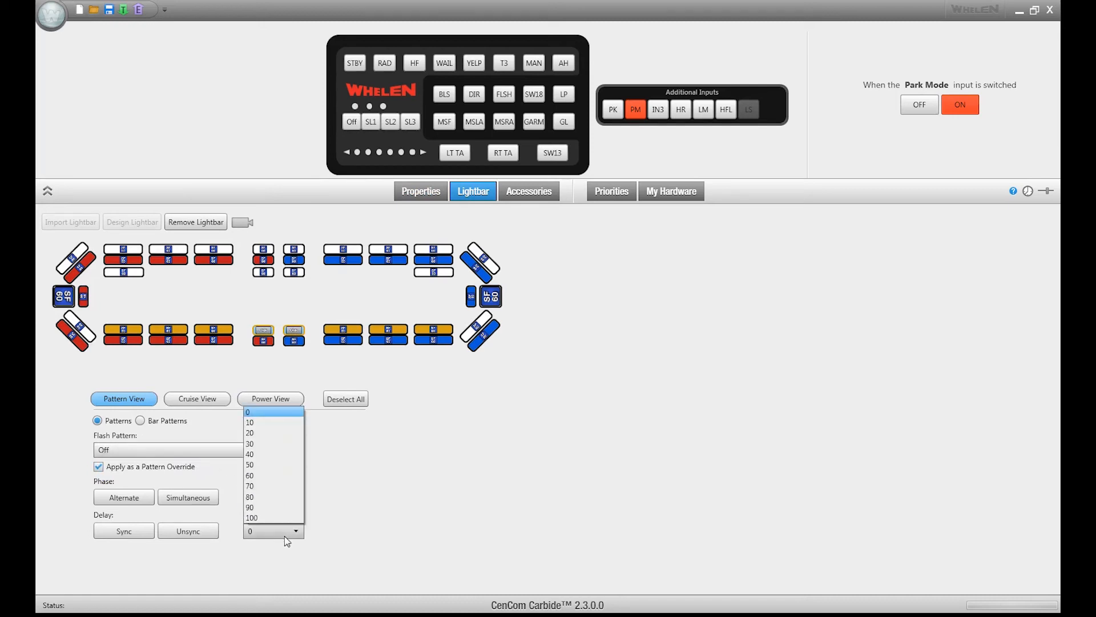
pyautogui.click(286, 538)
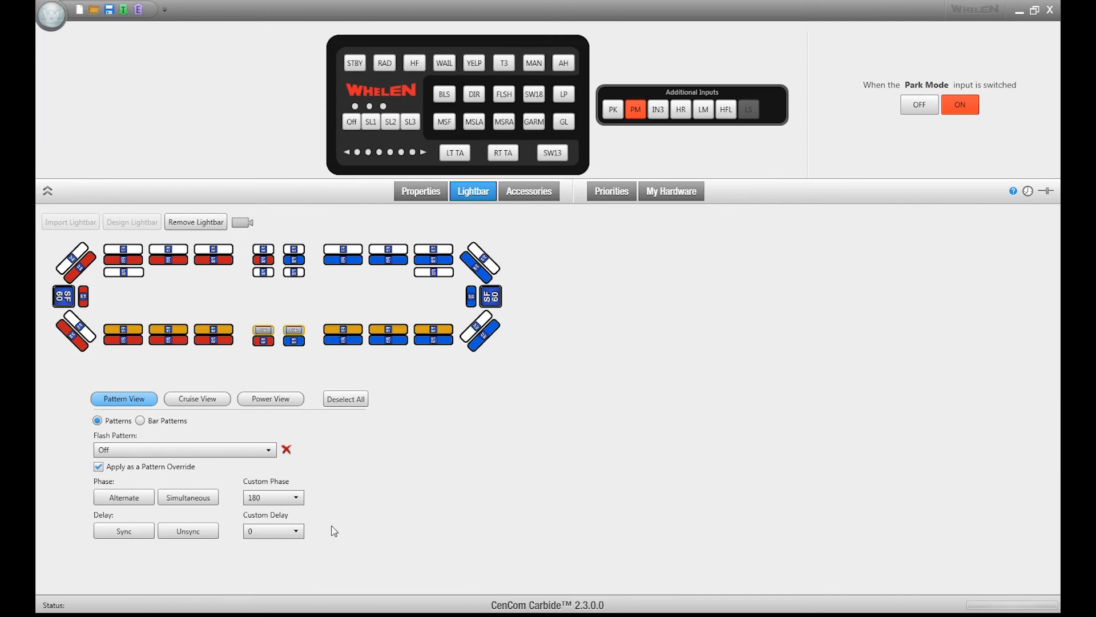
pyautogui.click(345, 399)
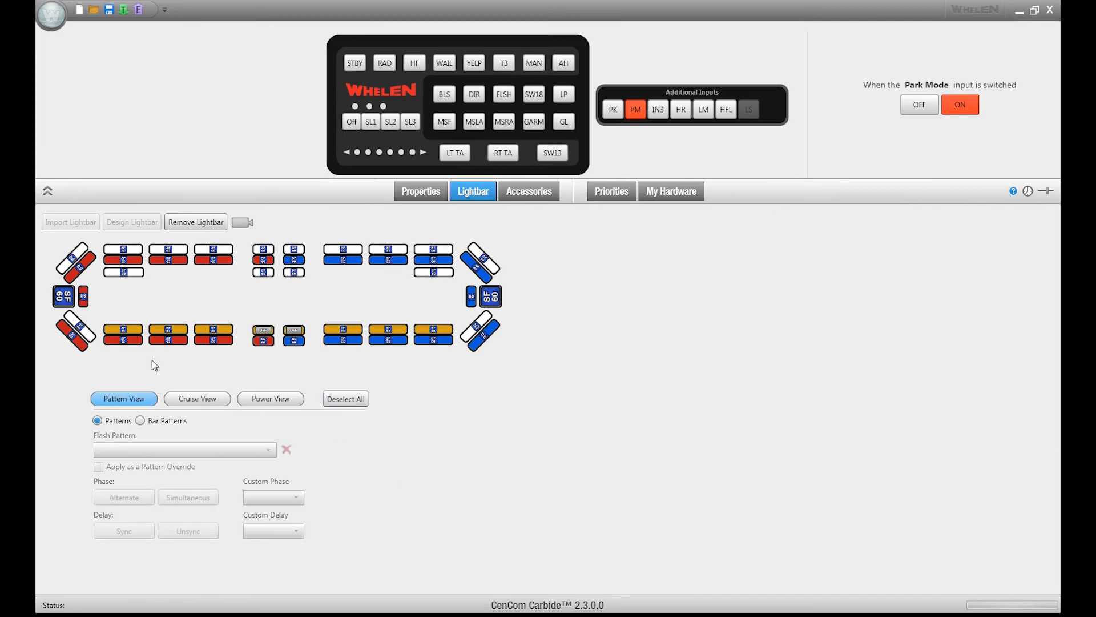
# - Remove the Park Mode flash pattern from the end red and end blue lights of the straight rear row, and review its accessory patterns and properties
pyautogui.click(128, 343)
pyautogui.click(434, 341)
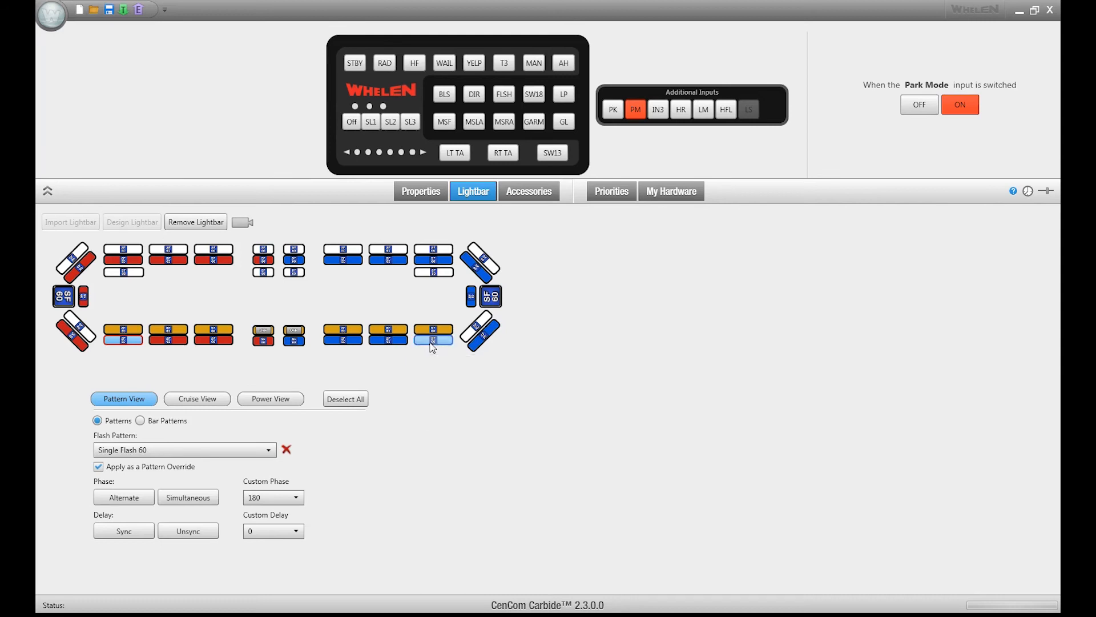
pyautogui.click(288, 451)
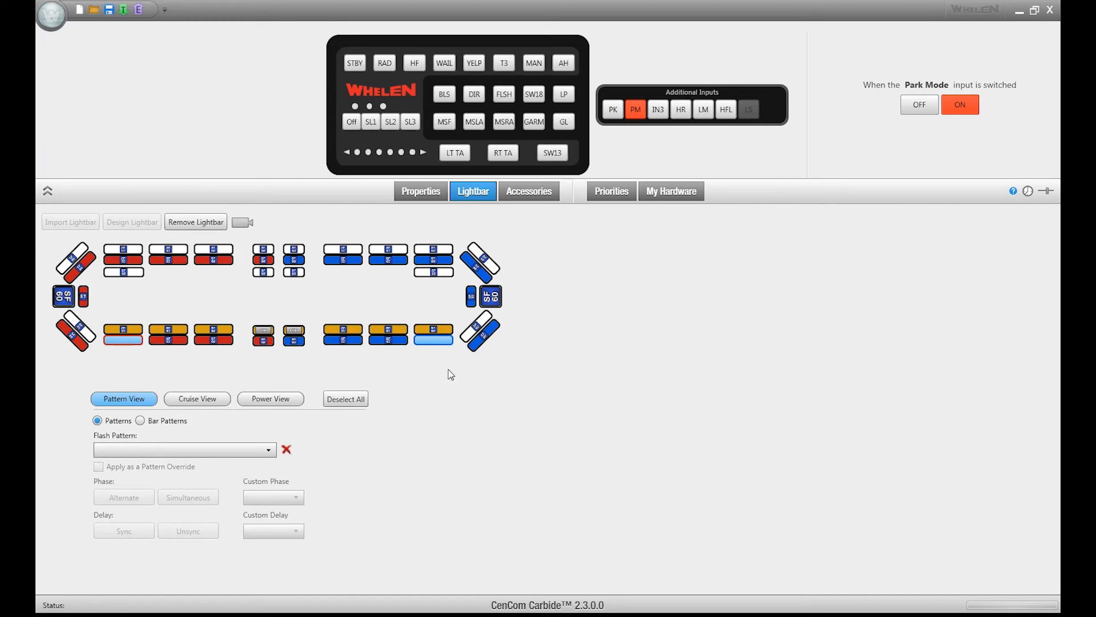
pyautogui.click(536, 197)
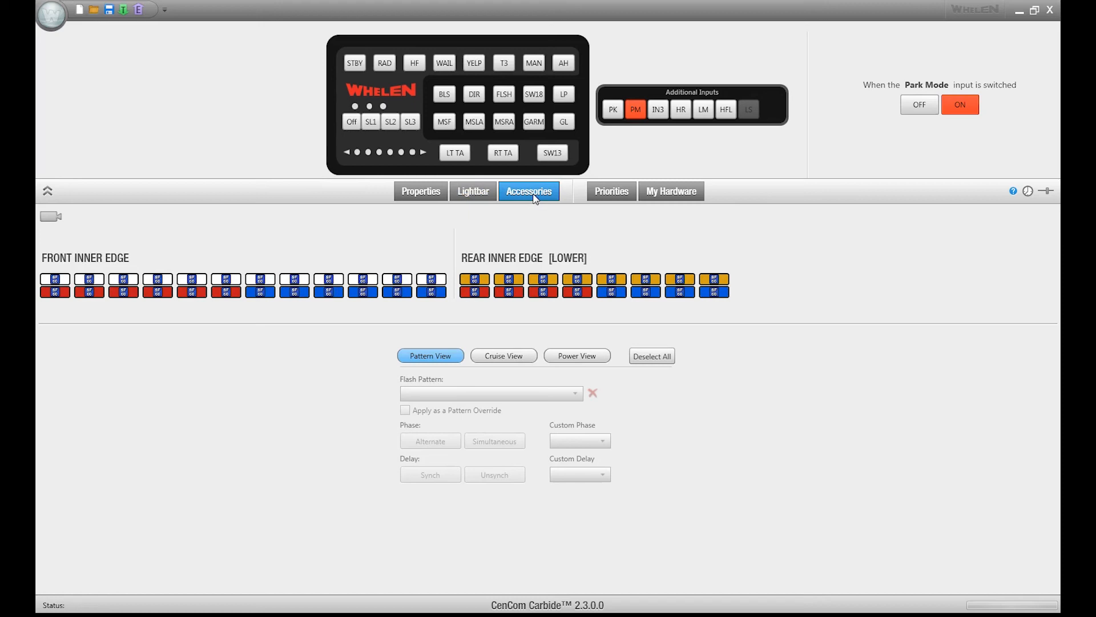
pyautogui.click(432, 195)
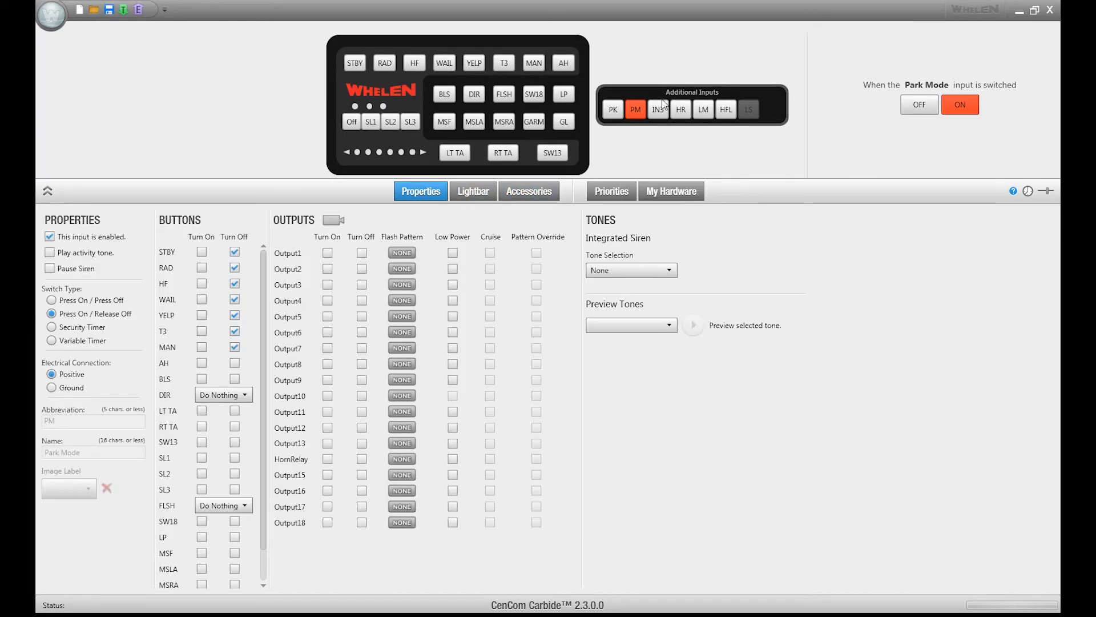
# - Assign the Virtual Slide 1 function to additional input IN3 and show the properties of slide switch SL1
pyautogui.rightClick(656, 109)
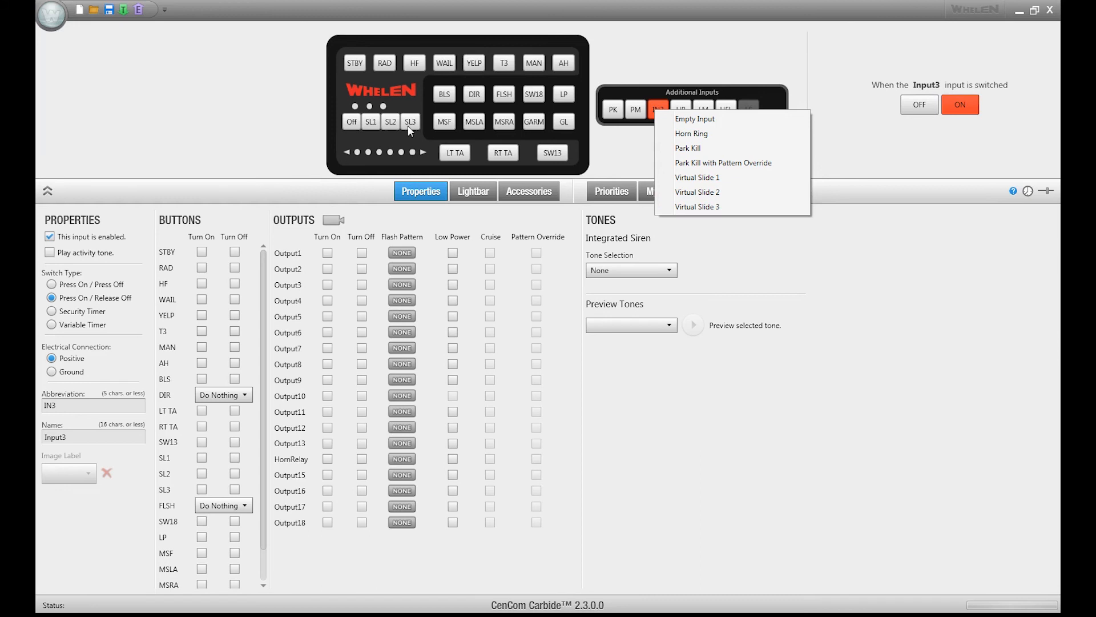
pyautogui.click(687, 178)
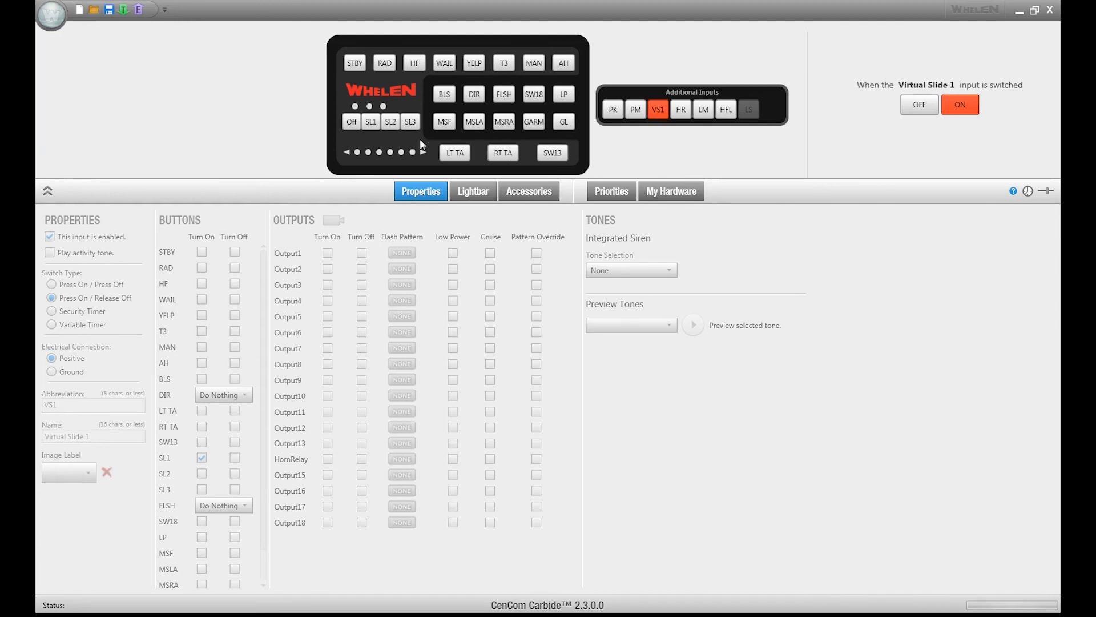
pyautogui.click(370, 121)
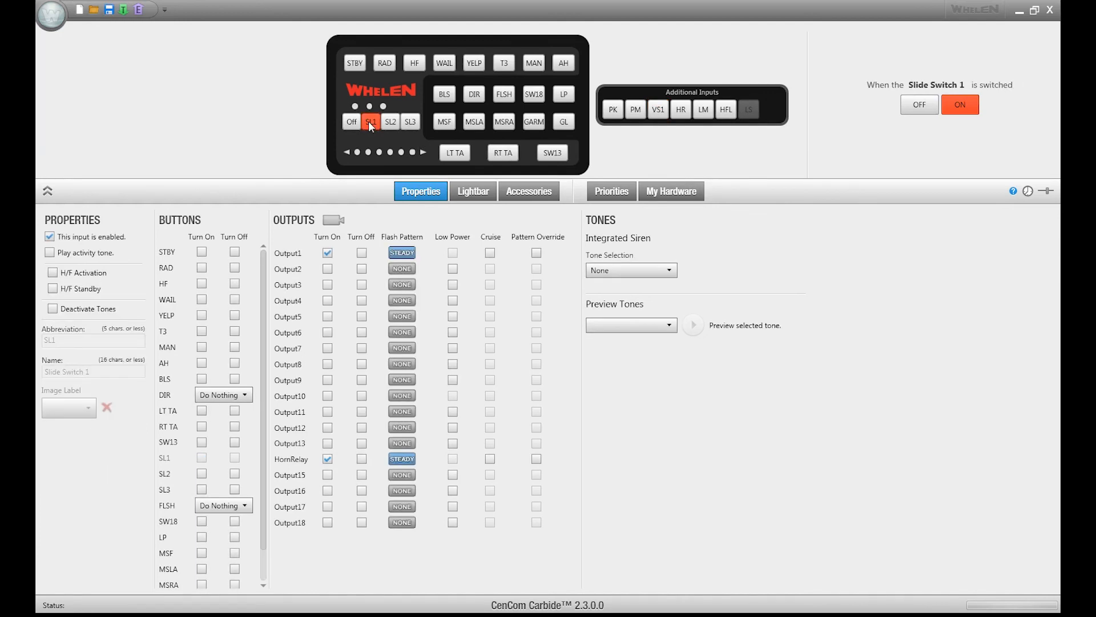